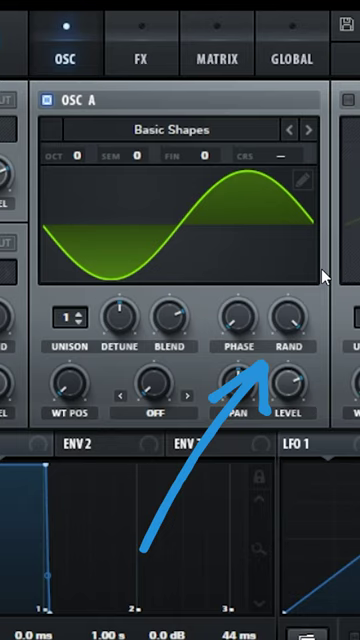
- Bring OSC A's start phase back to about 0° and its random phase (RAND) to 0%
mouse_move(290, 336)
left_mouse_down()
mouse_move(293, 443)
mouse_move(285, 480)
left_mouse_up()
mouse_move(253, 326)
left_mouse_down()
mouse_move(260, 297)
mouse_move(290, 267)
mouse_move(356, 230)
mouse_move(356, 204)
mouse_move(356, 246)
mouse_move(330, 372)
left_mouse_up()
left_click_drag(288, 318, 359, 130)
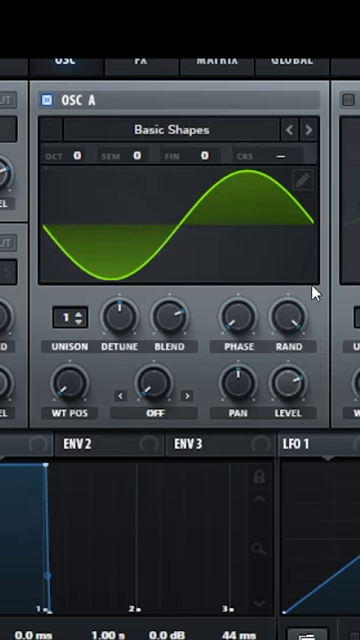
mouse_move(290, 317)
left_mouse_down()
mouse_move(293, 347)
mouse_move(290, 446)
mouse_move(280, 557)
left_mouse_up()
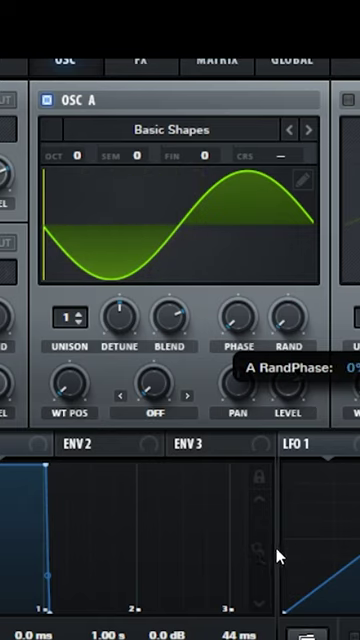